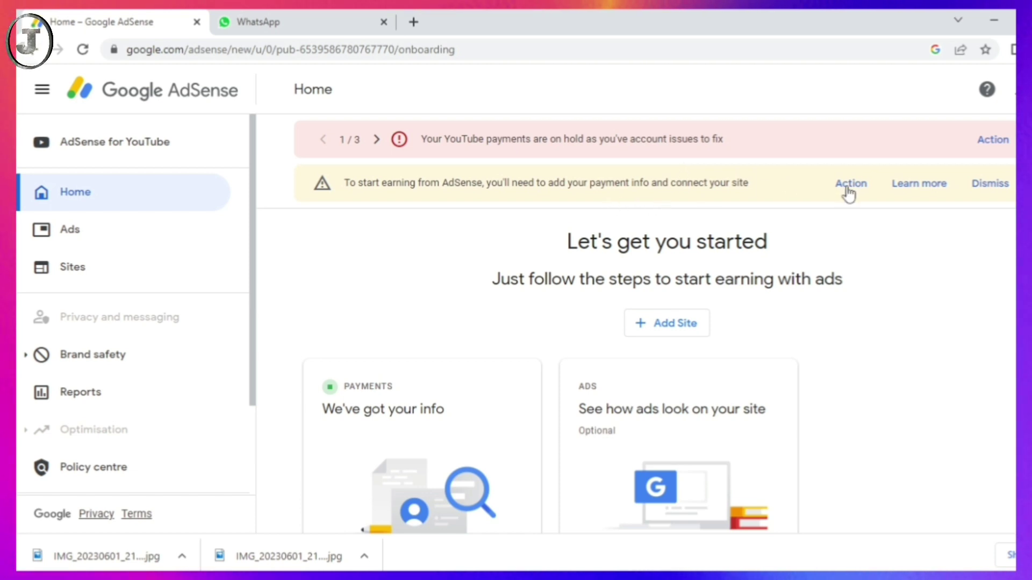
# Open the issue holding the YouTube payments and retry the failed identity verification
pyautogui.click(993, 141)
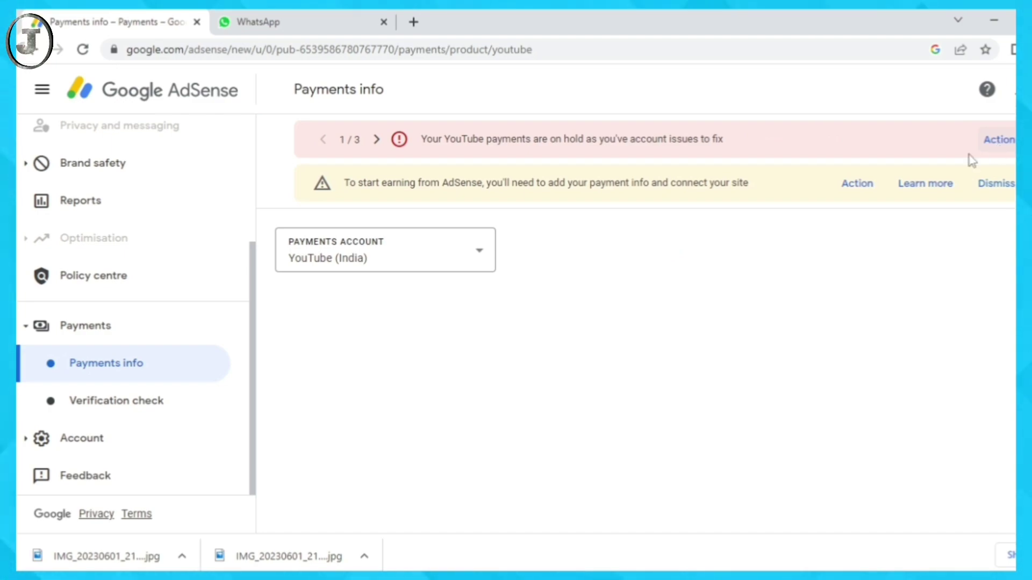
pyautogui.hotkey('ctrl', '-')
pyautogui.hotkey('ctrl', '-')
pyautogui.hotkey('ctrl', '-')
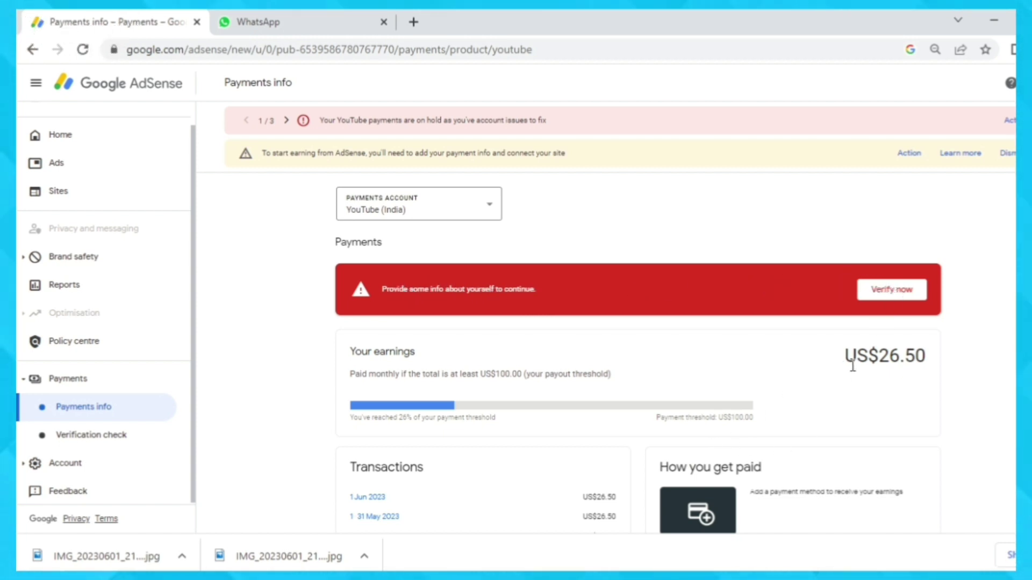
pyautogui.click(874, 299)
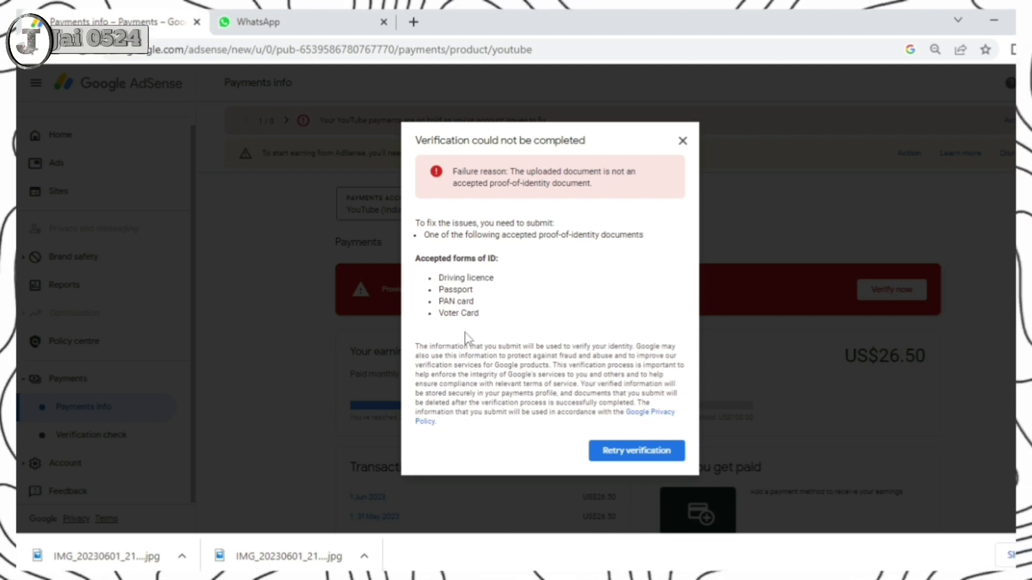
pyautogui.click(627, 454)
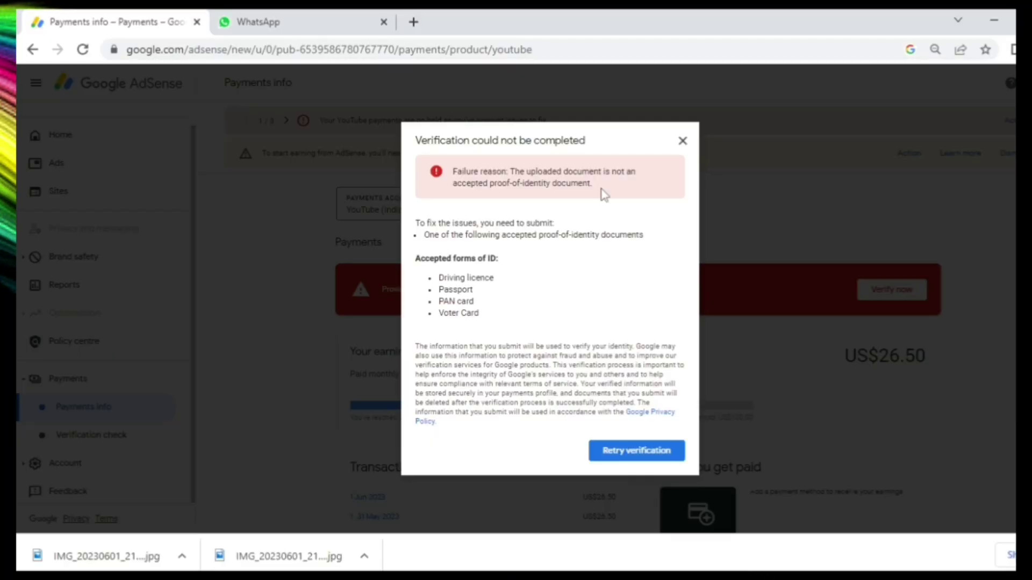
pyautogui.click(616, 453)
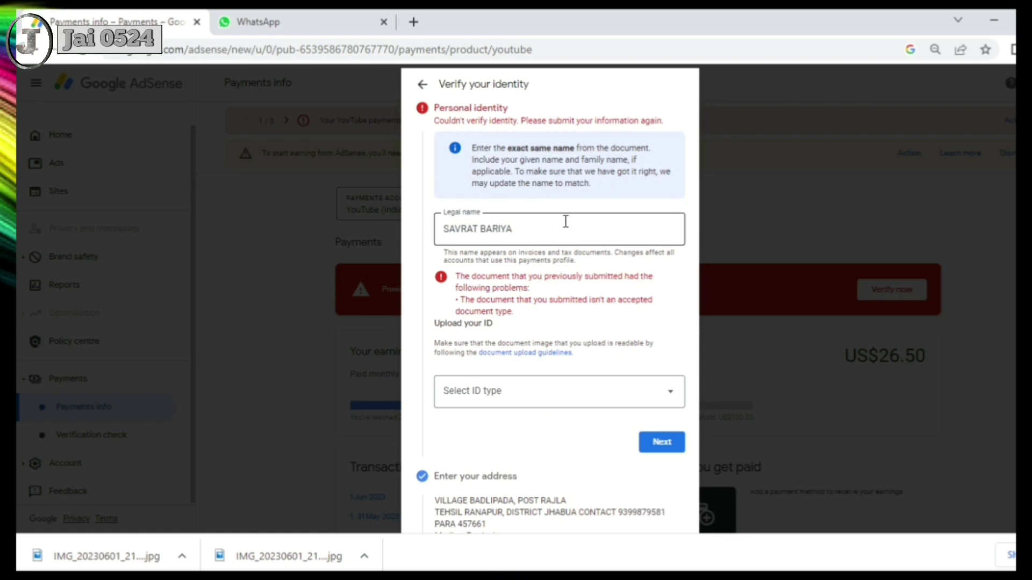
# Keep the prefilled legal name and choose Voter Card as the ID type for the identity verification
pyautogui.click(454, 221)
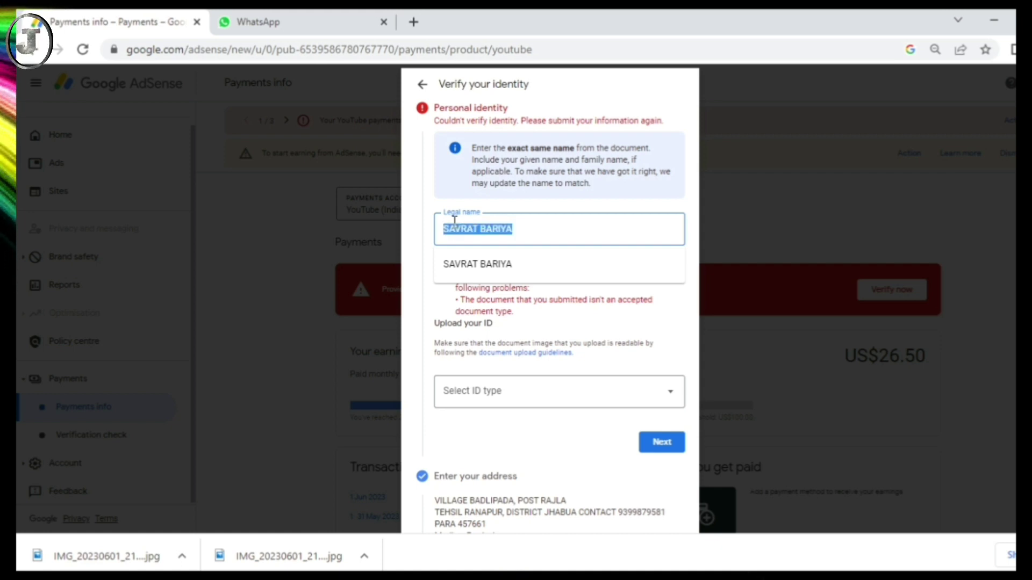
pyautogui.click(538, 293)
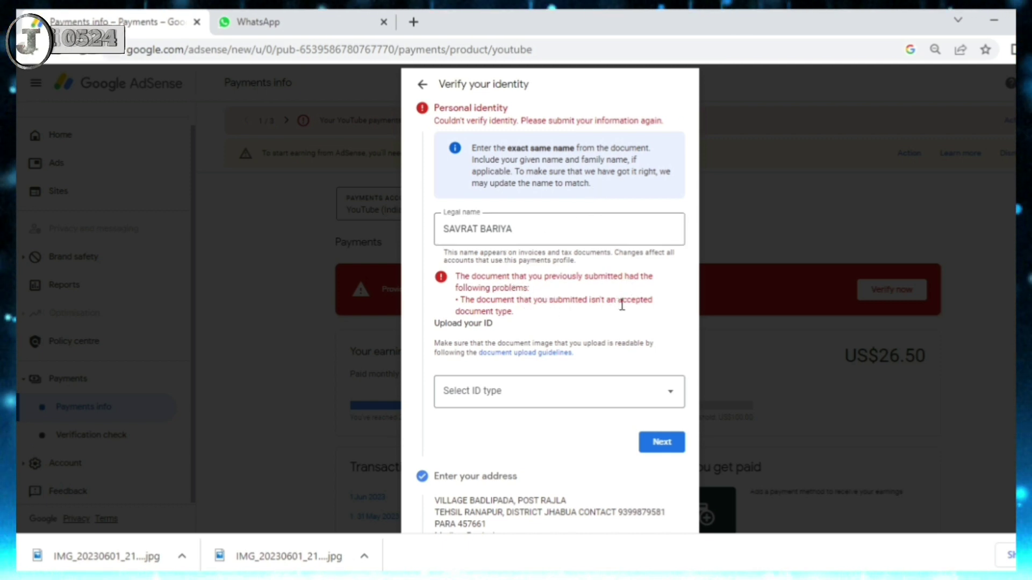
pyautogui.click(570, 400)
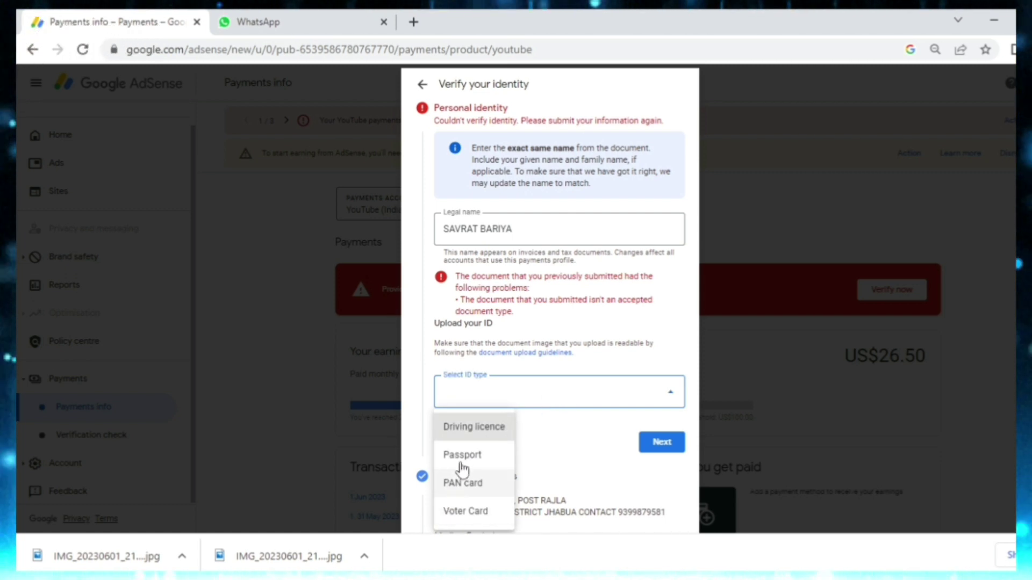
pyautogui.click(472, 515)
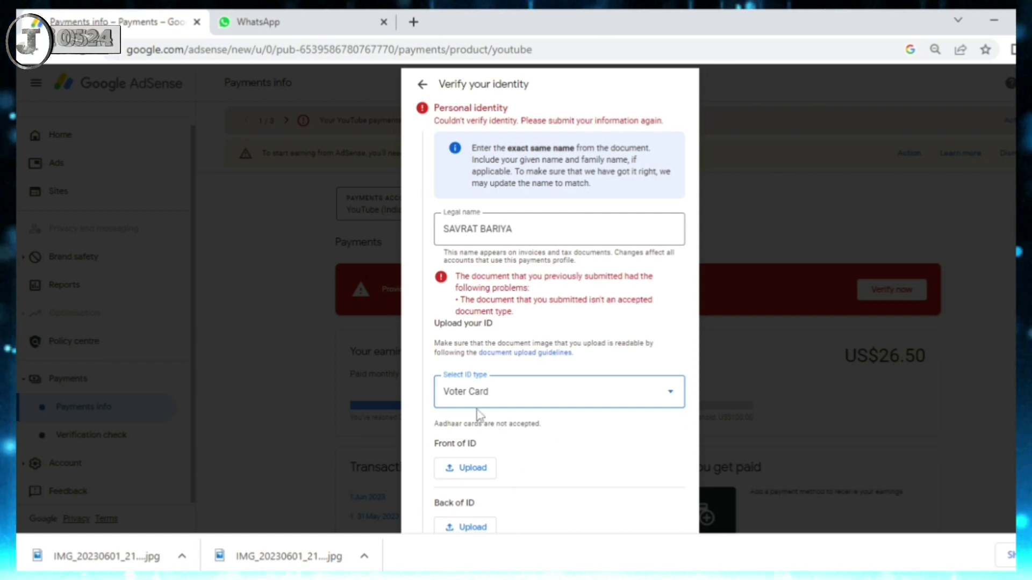
# Upload IMG_20230601_214529_775 as the front of the ID and IMG_20230601_214531_971 as the back, and continue to the address section
pyautogui.click(476, 479)
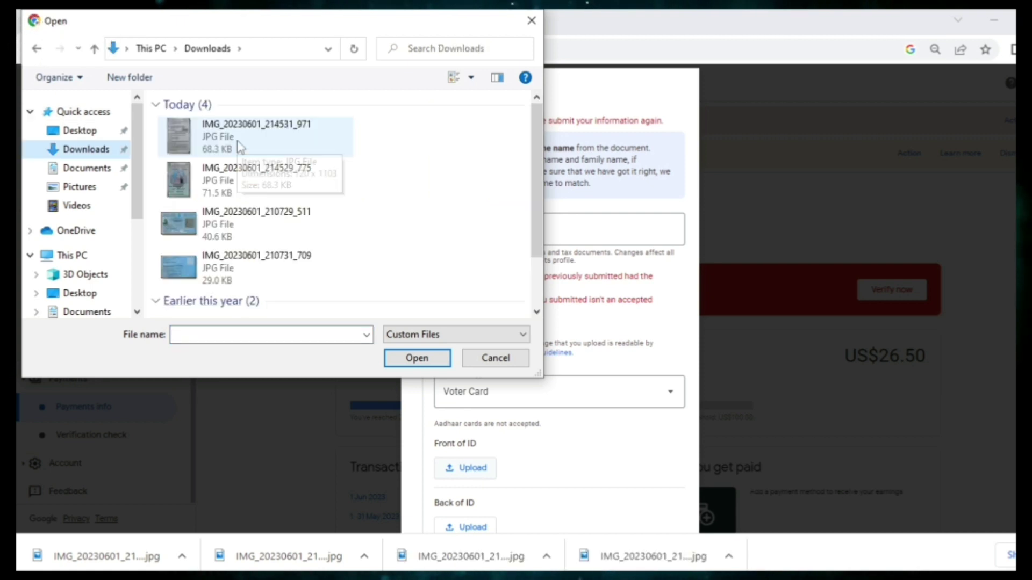
pyautogui.doubleClick(240, 148)
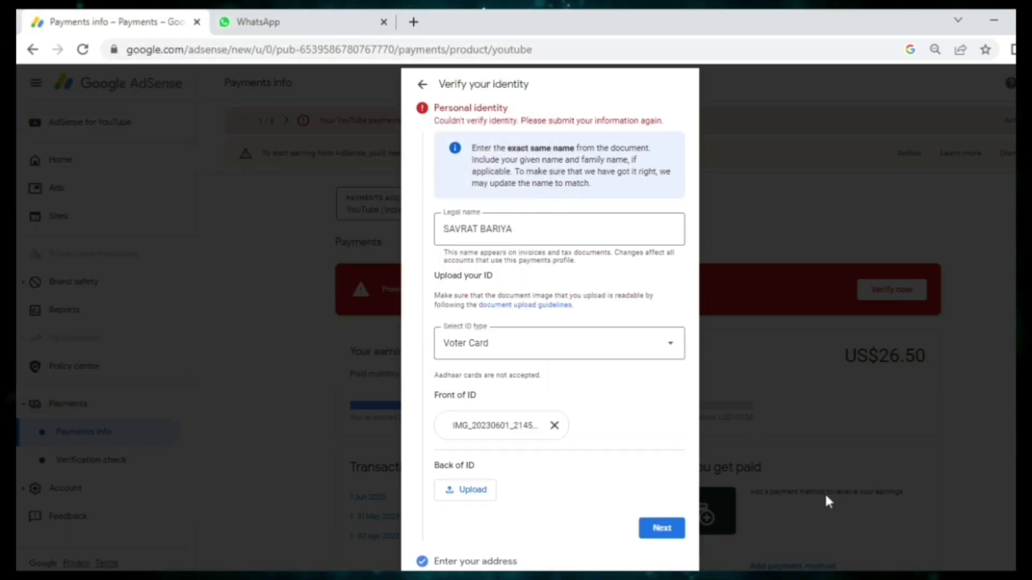
pyautogui.click(449, 496)
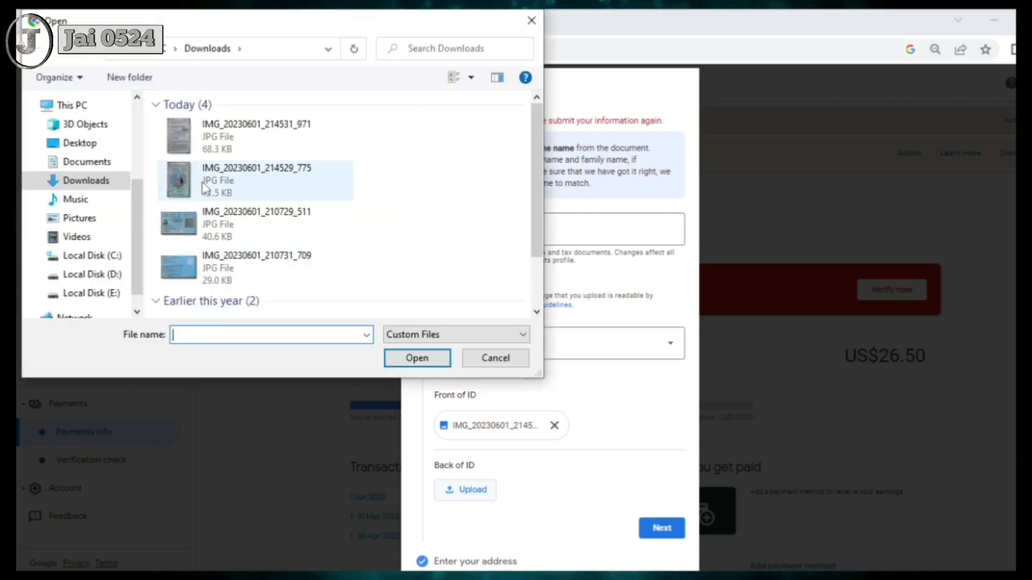
pyautogui.click(204, 145)
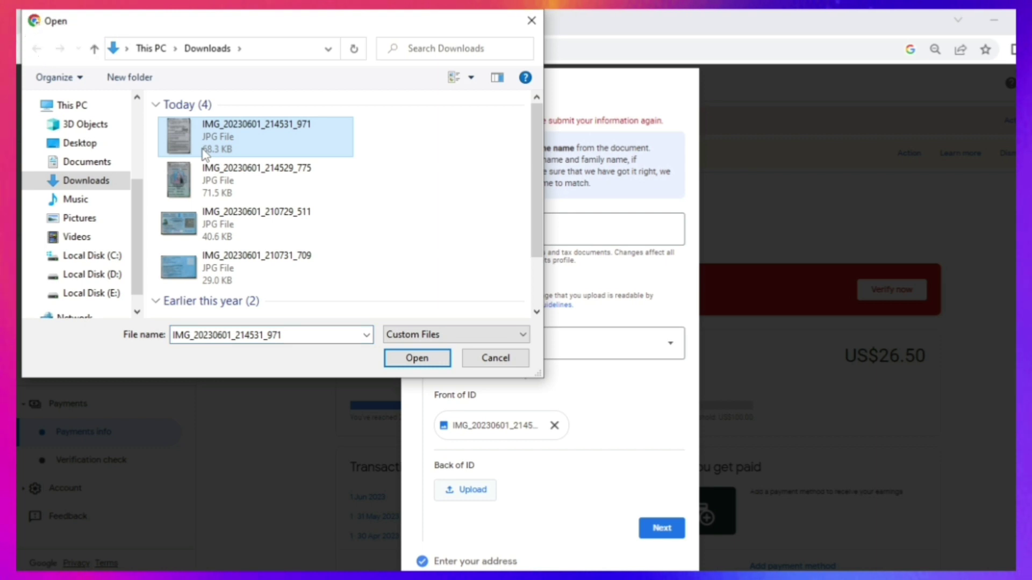
pyautogui.click(415, 358)
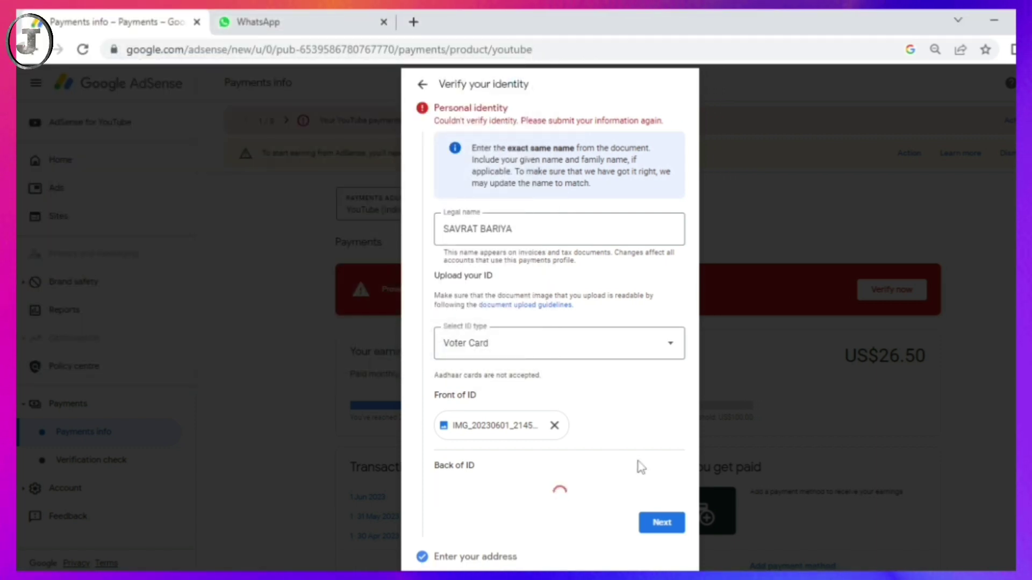
pyautogui.hotkey('ctrl', '-')
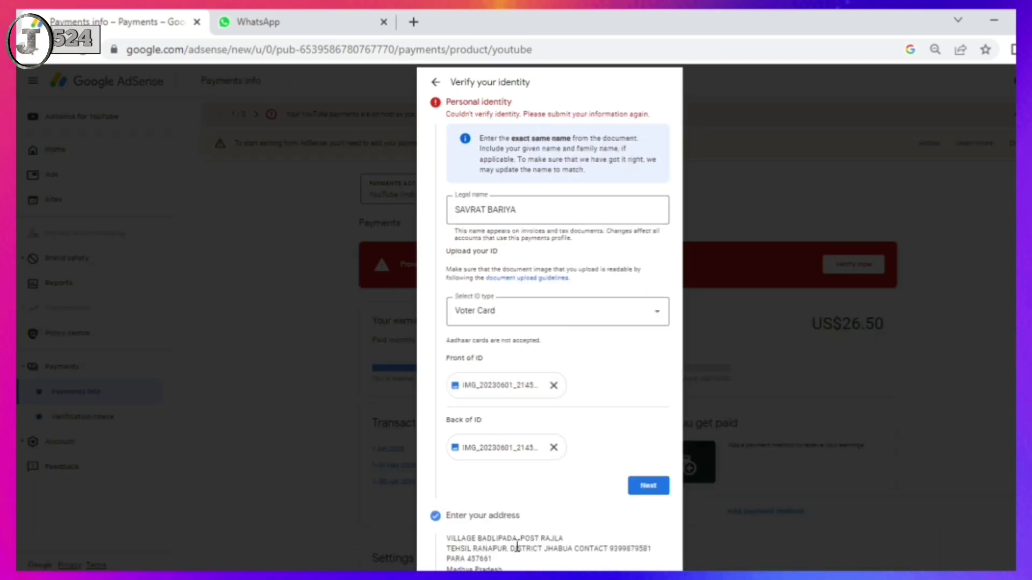
pyautogui.click(648, 486)
# Review the prefilled address without changing it, submit the identity verification and dismiss the confirmation
pyautogui.hotkey('ctrl', '+')
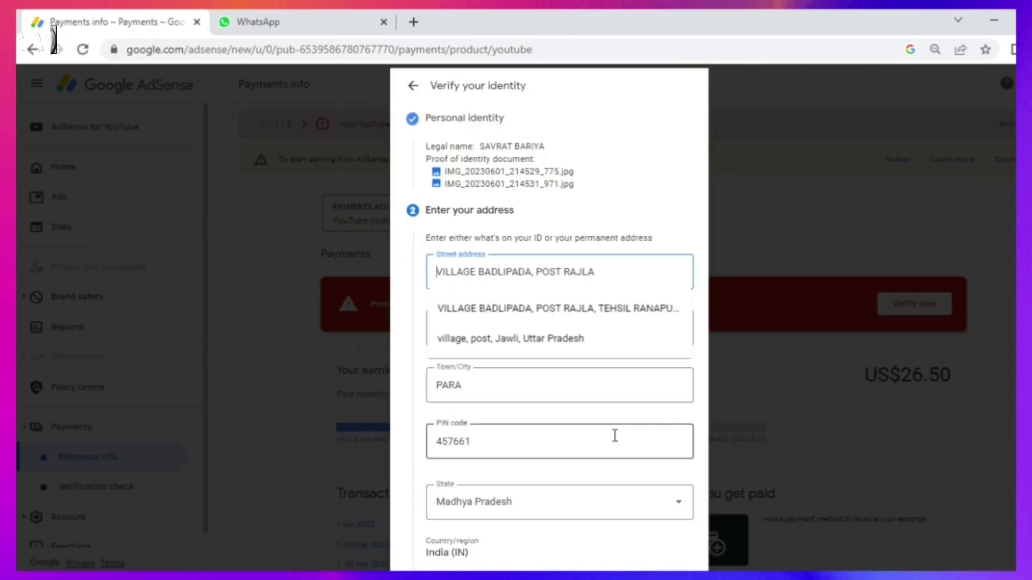
pyautogui.click(399, 329)
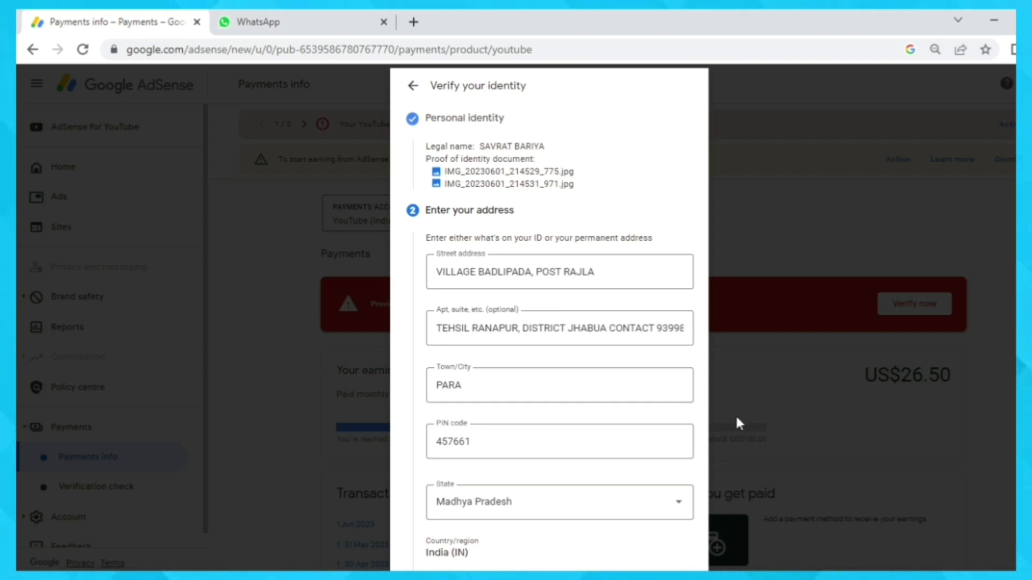
pyautogui.hotkey('ctrl', '-')
pyautogui.hotkey('ctrl', '-')
pyautogui.hotkey('ctrl', '-')
pyautogui.hotkey('ctrl', '-')
pyautogui.hotkey('ctrl', '-')
pyautogui.hotkey('ctrl', '-')
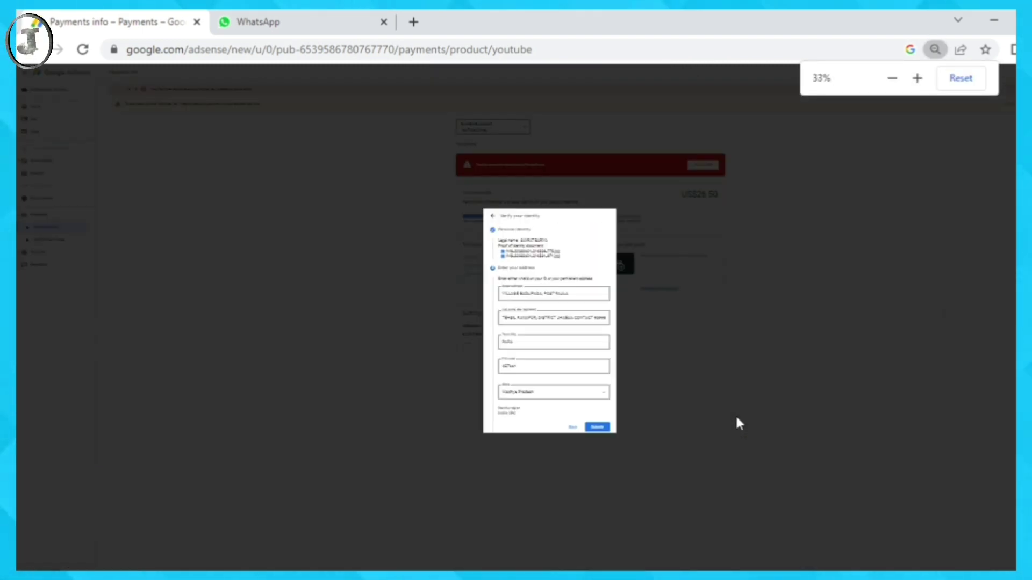
pyautogui.hotkey('ctrl', '+')
pyautogui.hotkey('ctrl', '+')
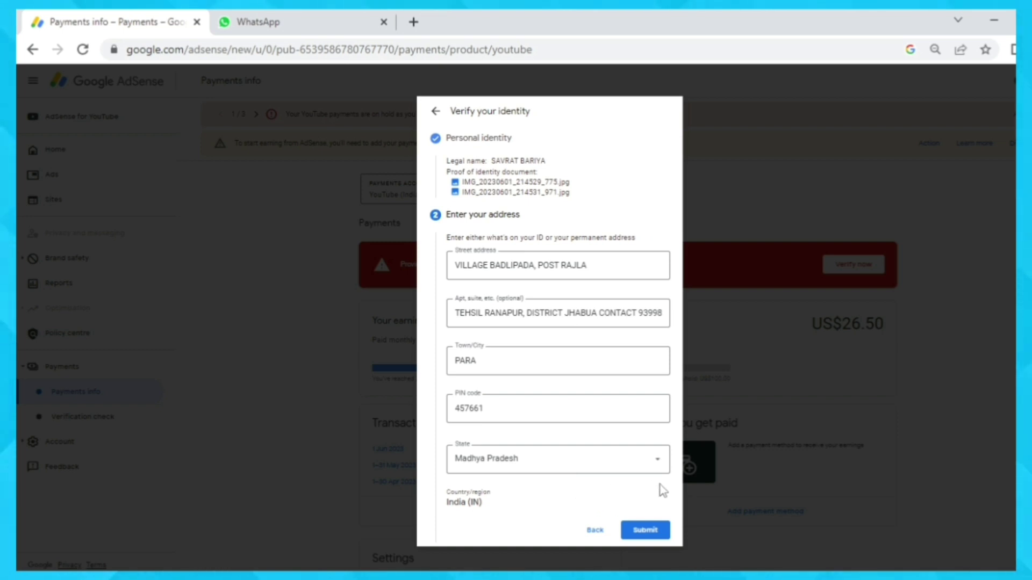
pyautogui.click(646, 530)
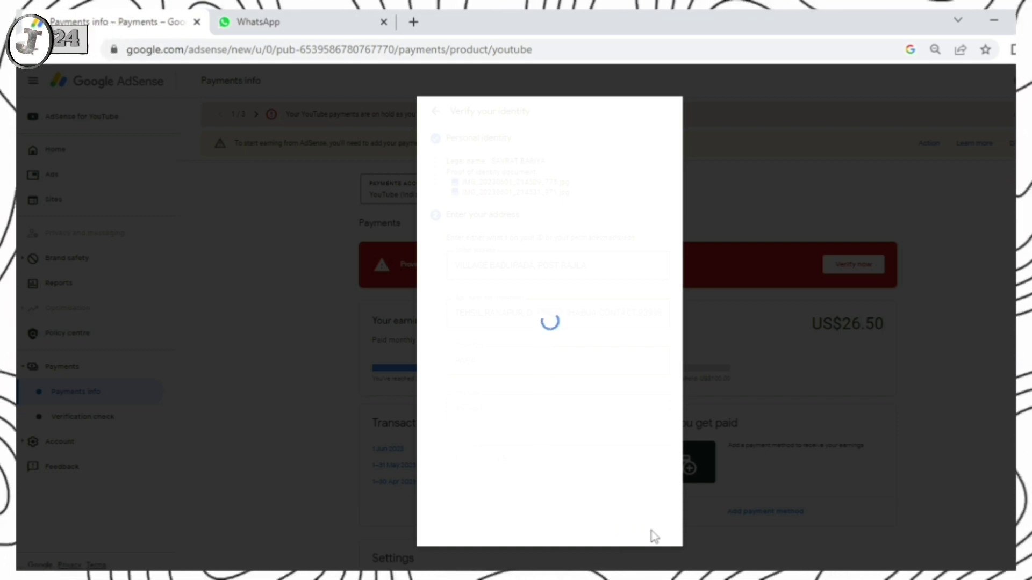
pyautogui.hotkey('ctrl', '+')
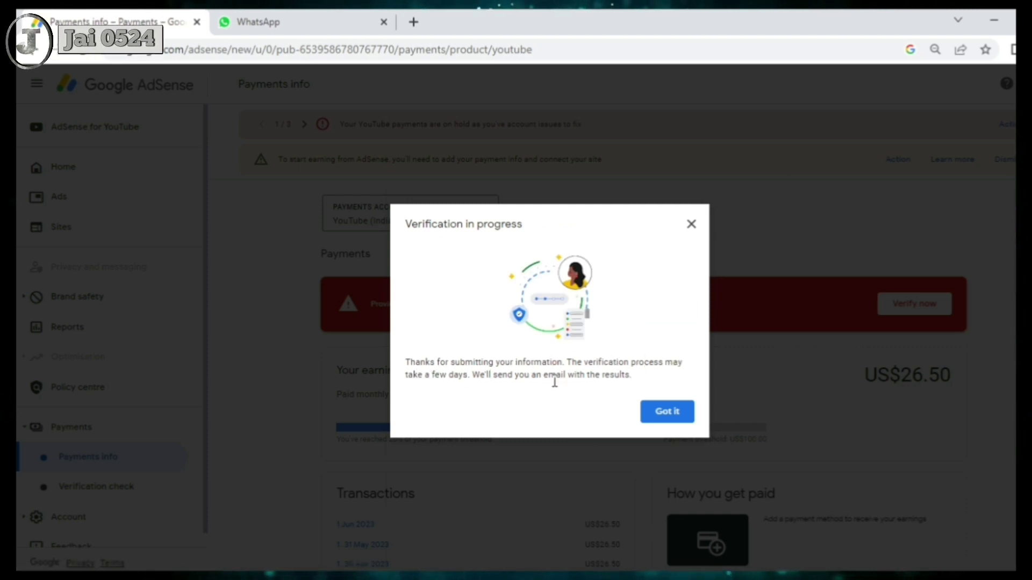
pyautogui.click(658, 414)
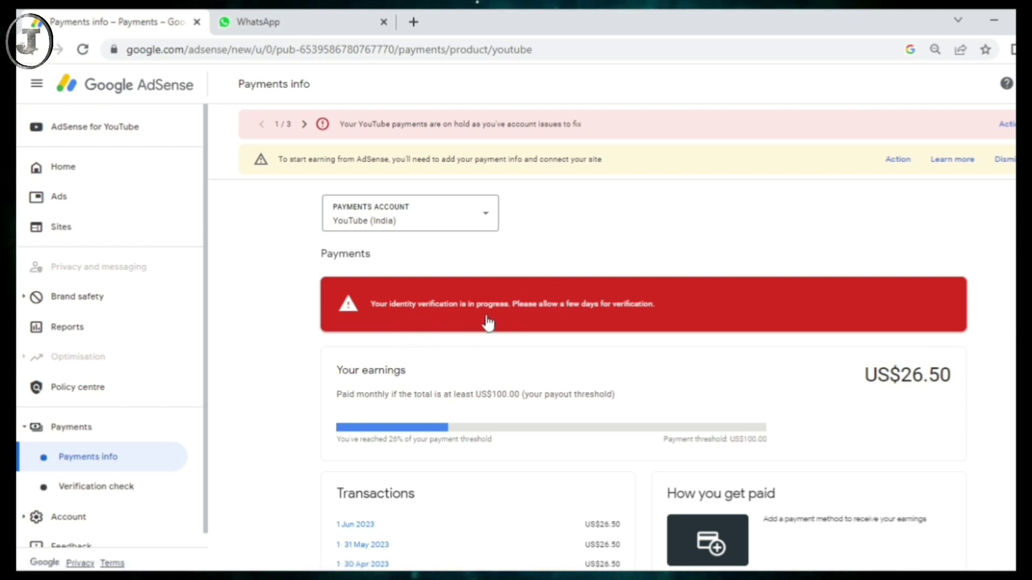
# Check the identity verification status, and open the prompt for adding a site and cancel it
pyautogui.click(98, 489)
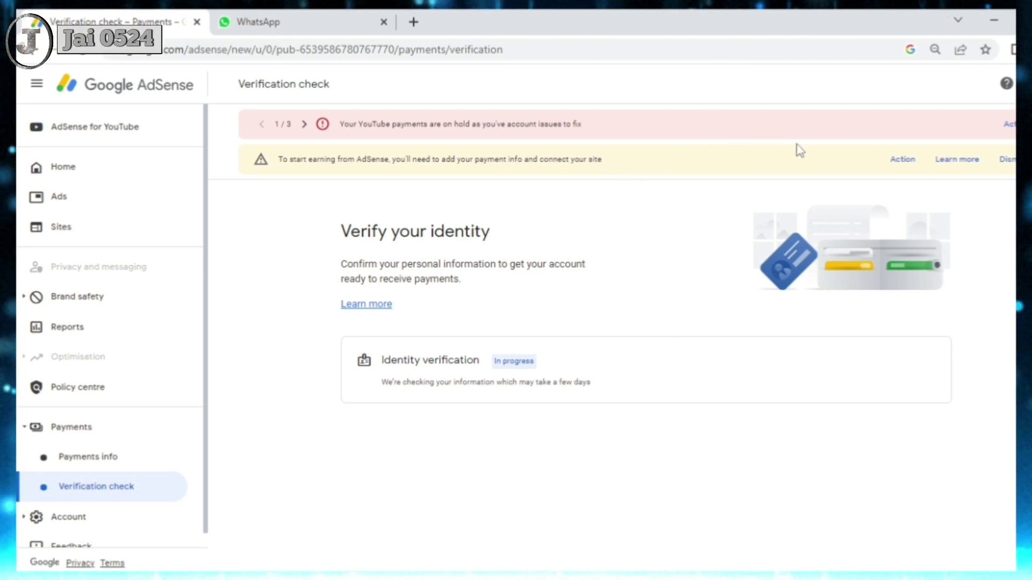
pyautogui.click(889, 161)
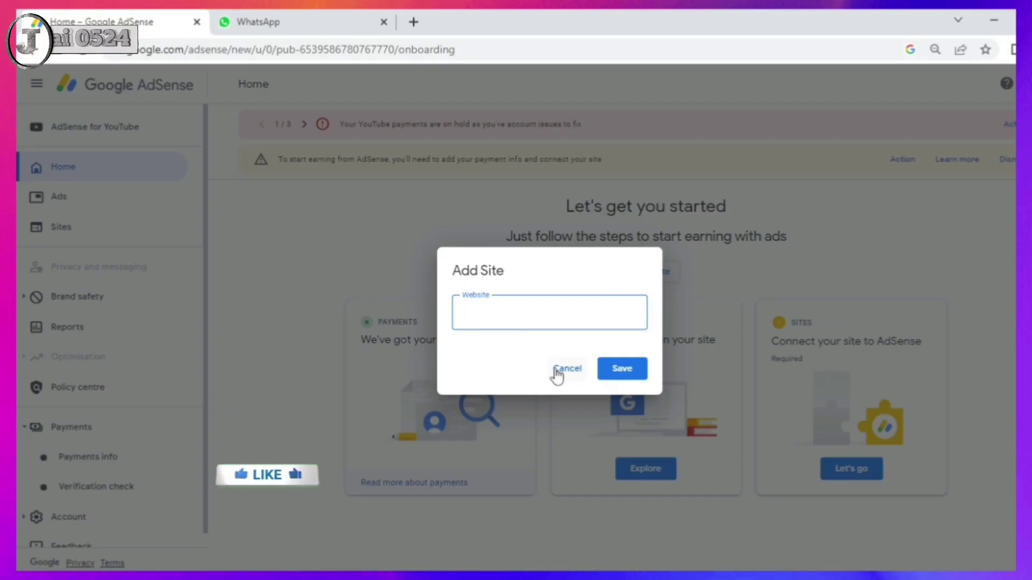
pyautogui.click(559, 368)
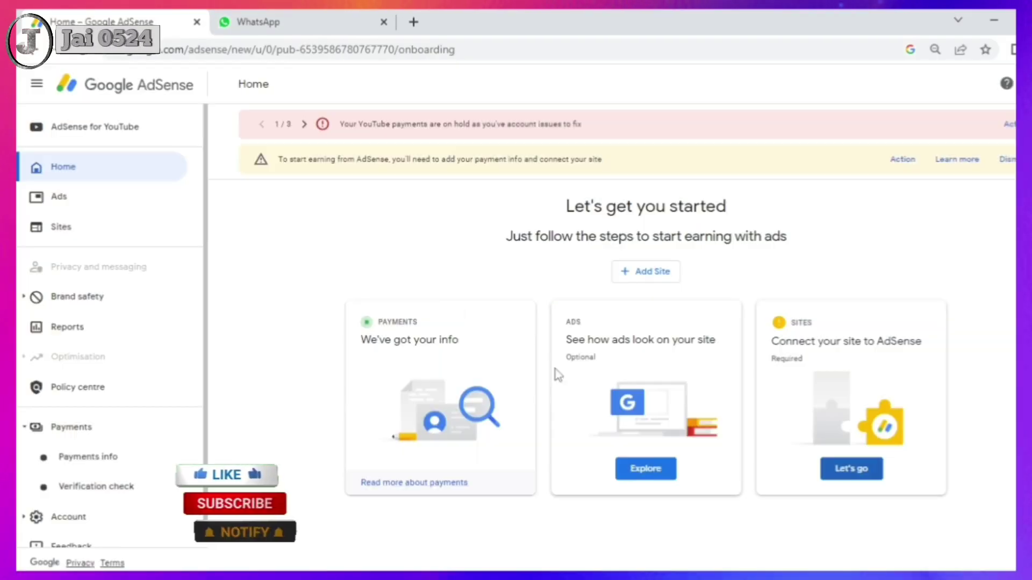